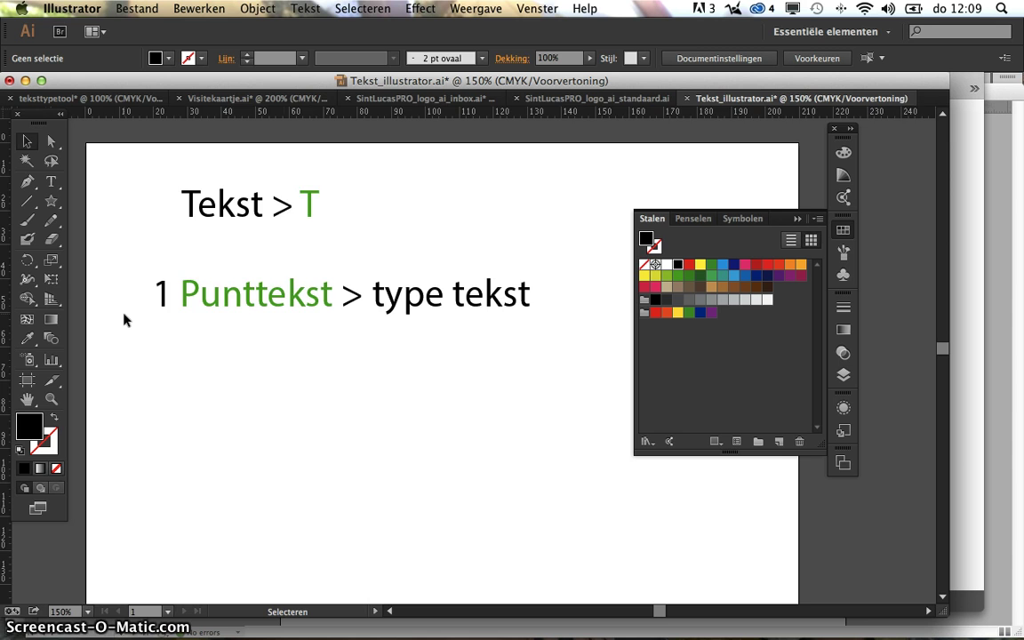
Scroll the page right and switch to the Type tool (T) for point text
scroll(124, 319, right, 2)
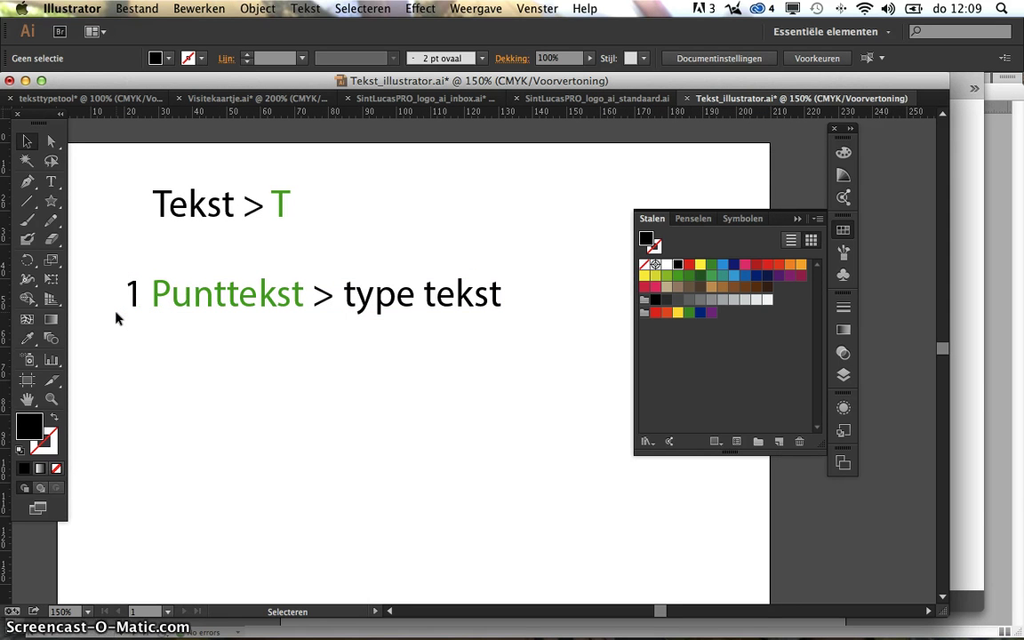
click(116, 321)
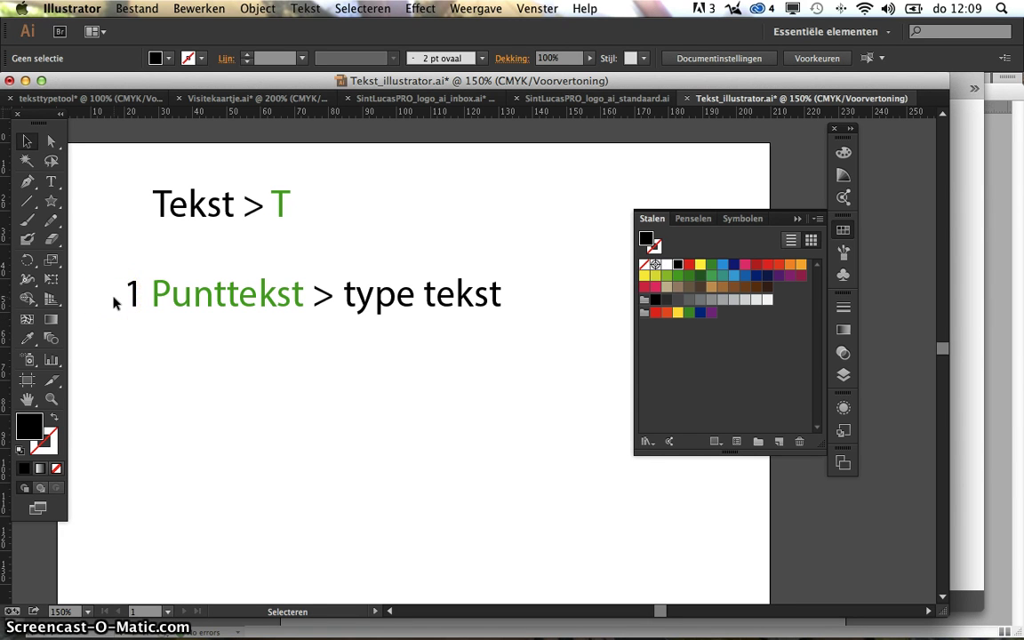
key(t)
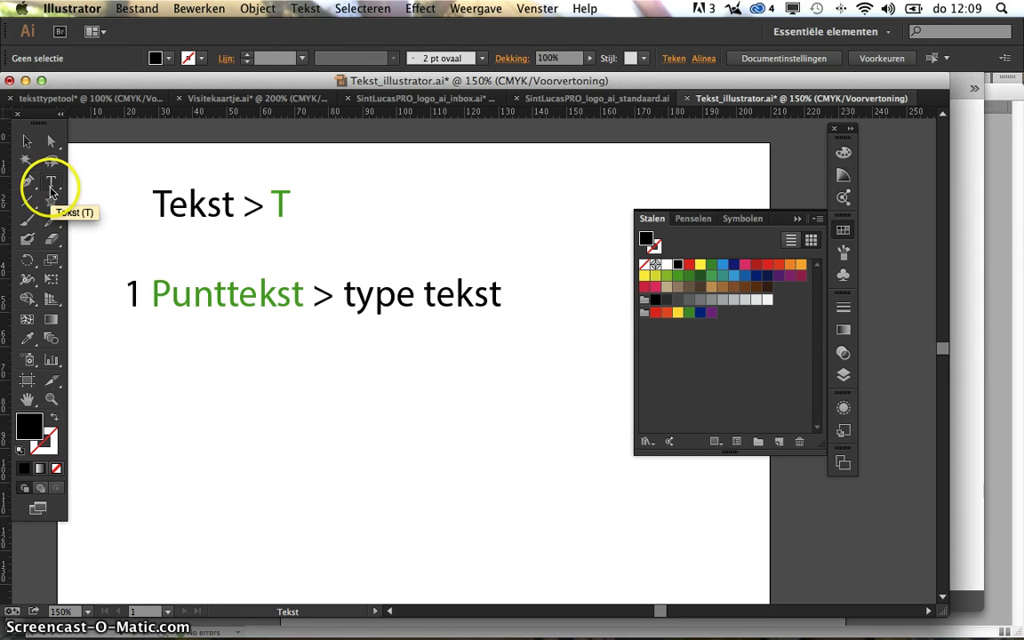
Tear the type tools off into a floating panel, move it up, and reselect the plain Type tool
click(53, 188)
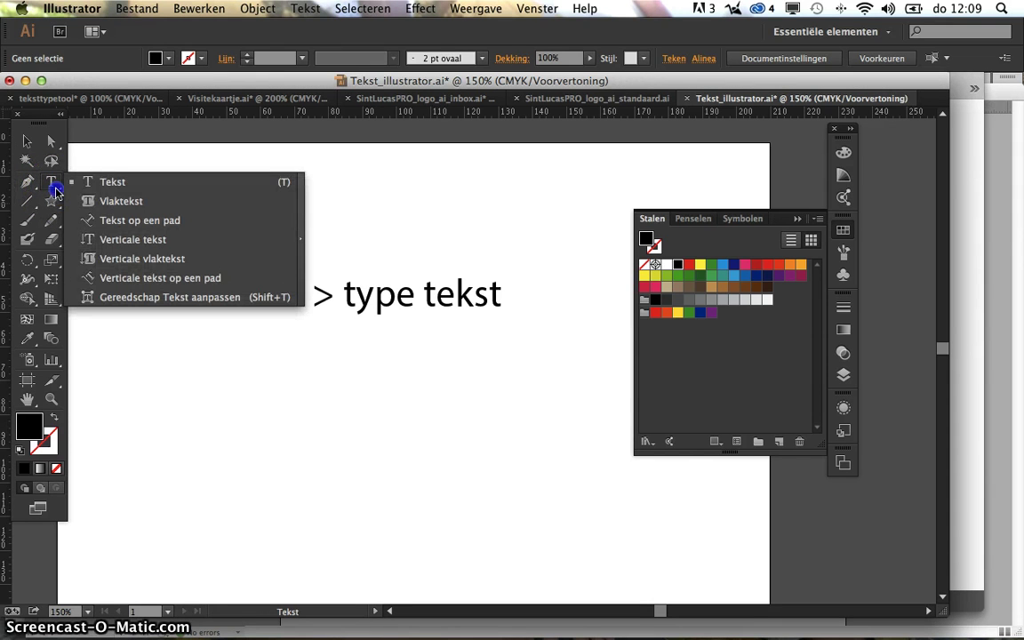
click(302, 241)
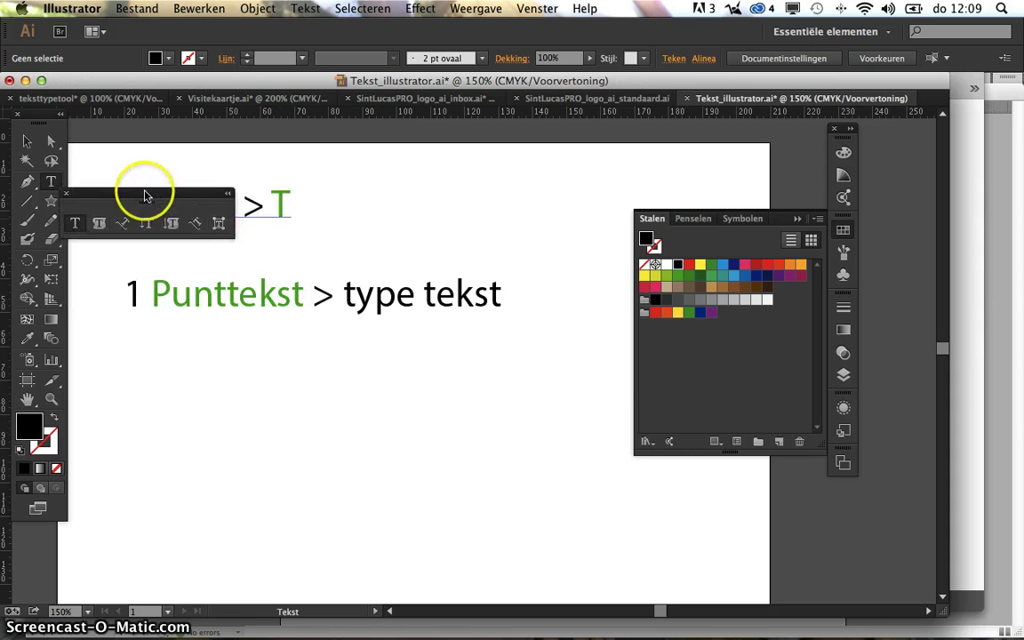
drag(146, 194, 153, 142)
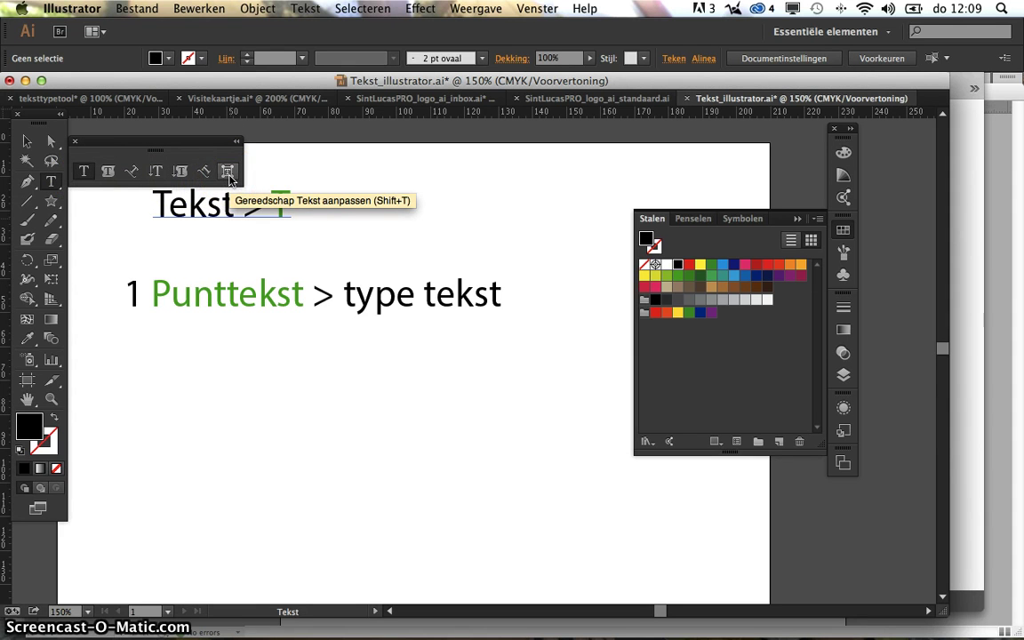
click(82, 174)
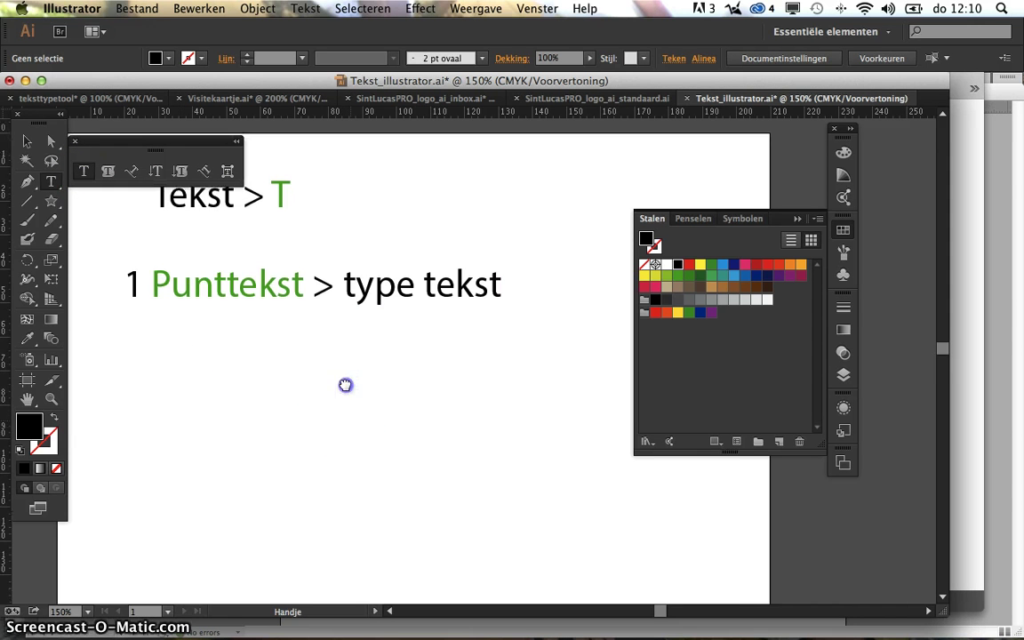
mouse_move(344, 384)
mouse_down()
mouse_move(322, 470)
mouse_move(449, 389)
mouse_move(353, 407)
mouse_move(381, 426)
mouse_move(377, 409)
mouse_up()
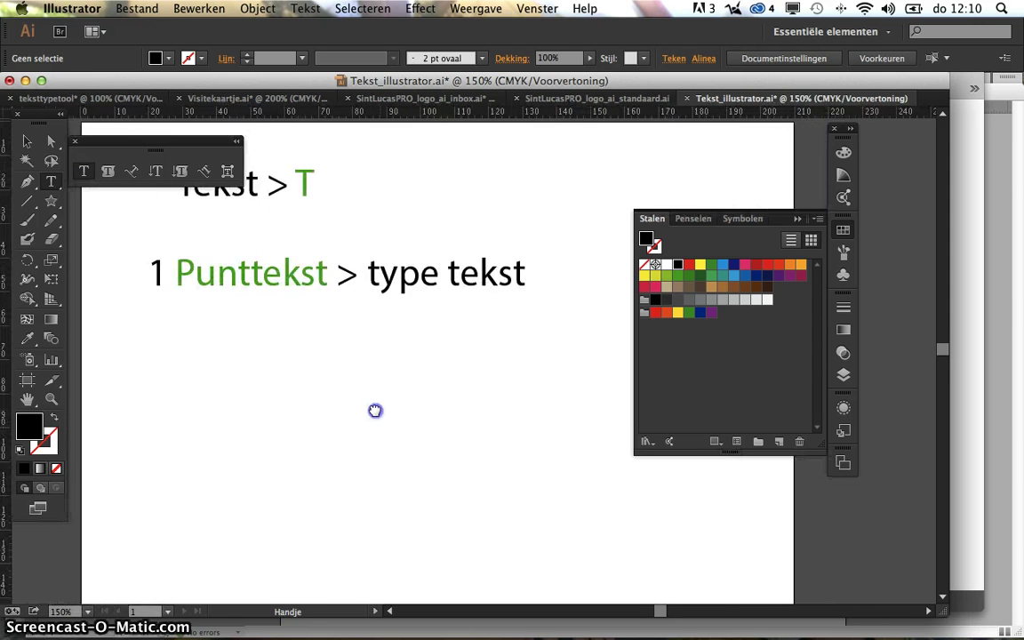
Type the point-text line 'hoi ik kan punttekst typen' below the Punttekst example
click(254, 387)
text(hoi ik k)
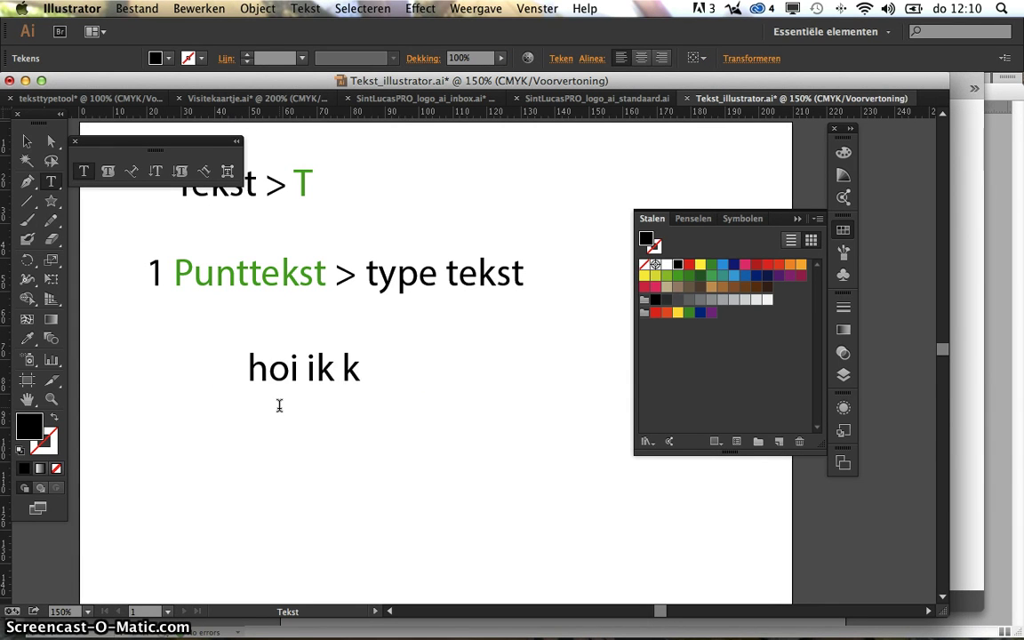
text(an )
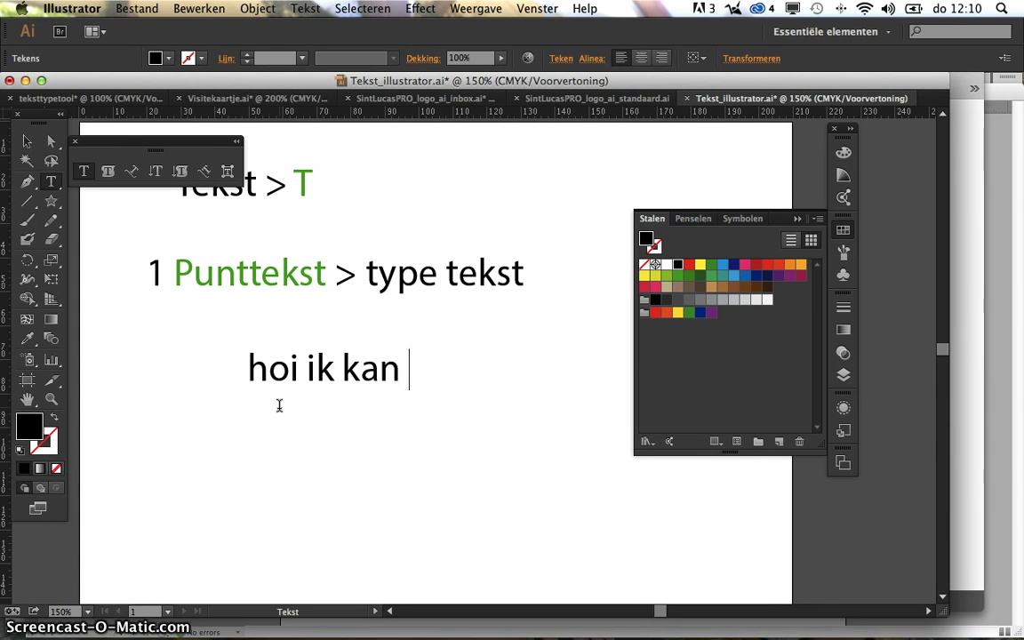
text(puntte)
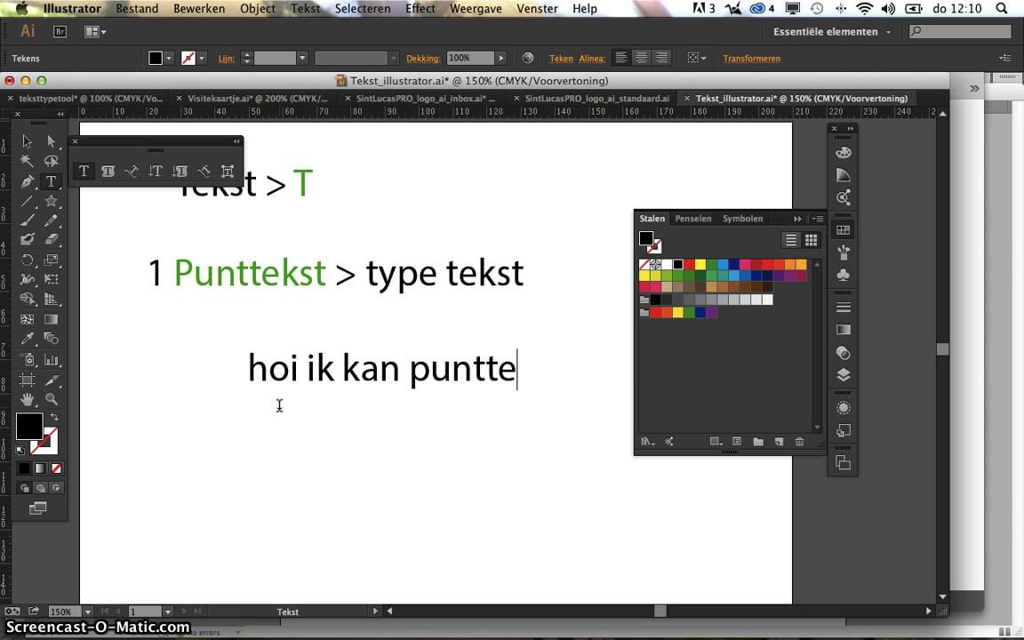
text(kst typ)
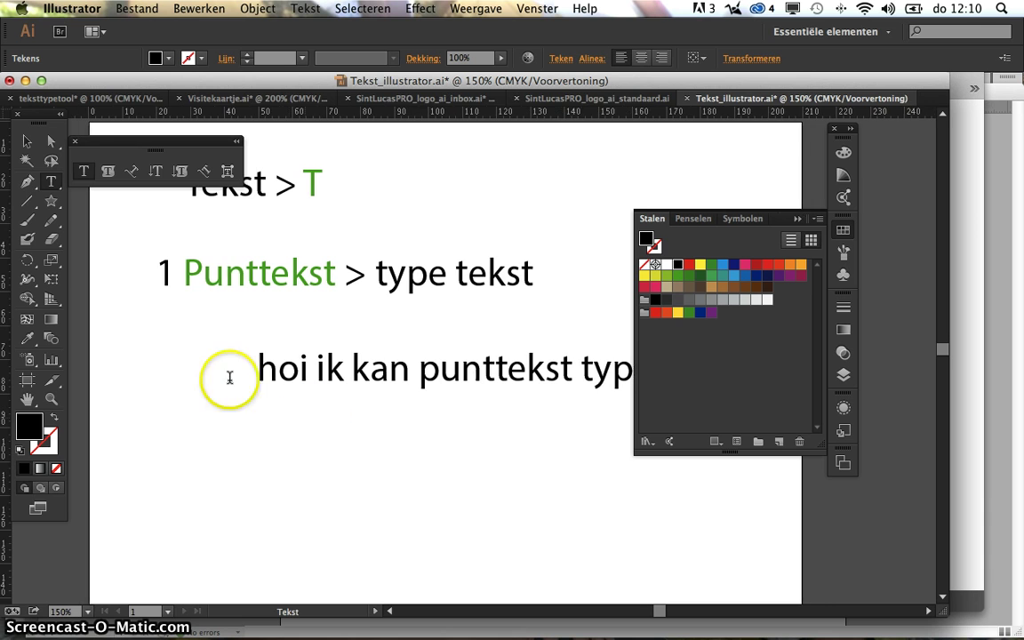
scroll(190, 338, left, 3)
key(Escape)
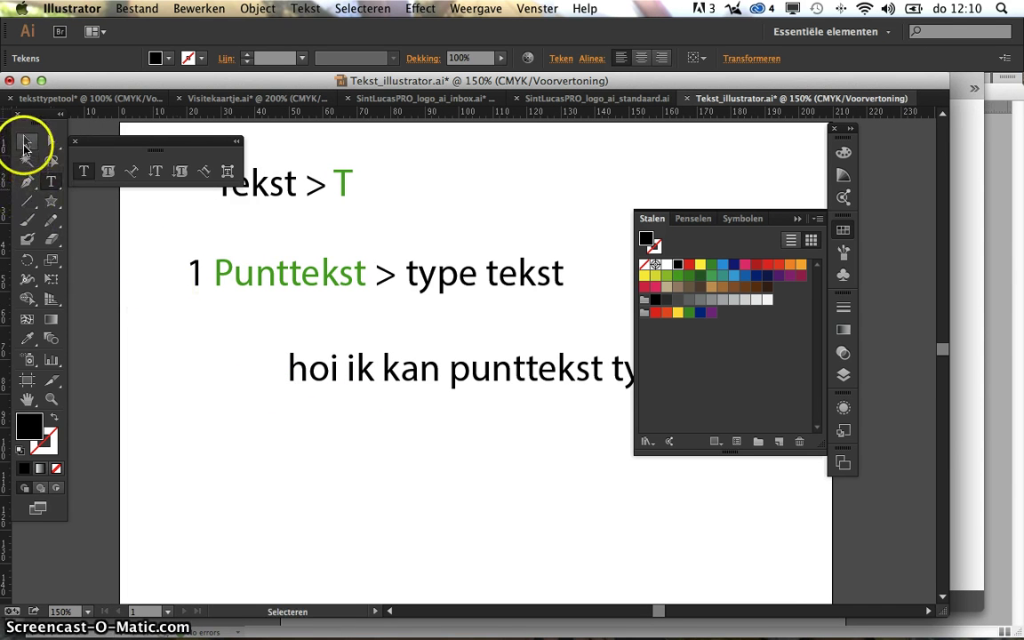
Move the new line left under the Punttekst example and select all its text
click(26, 141)
click(302, 369)
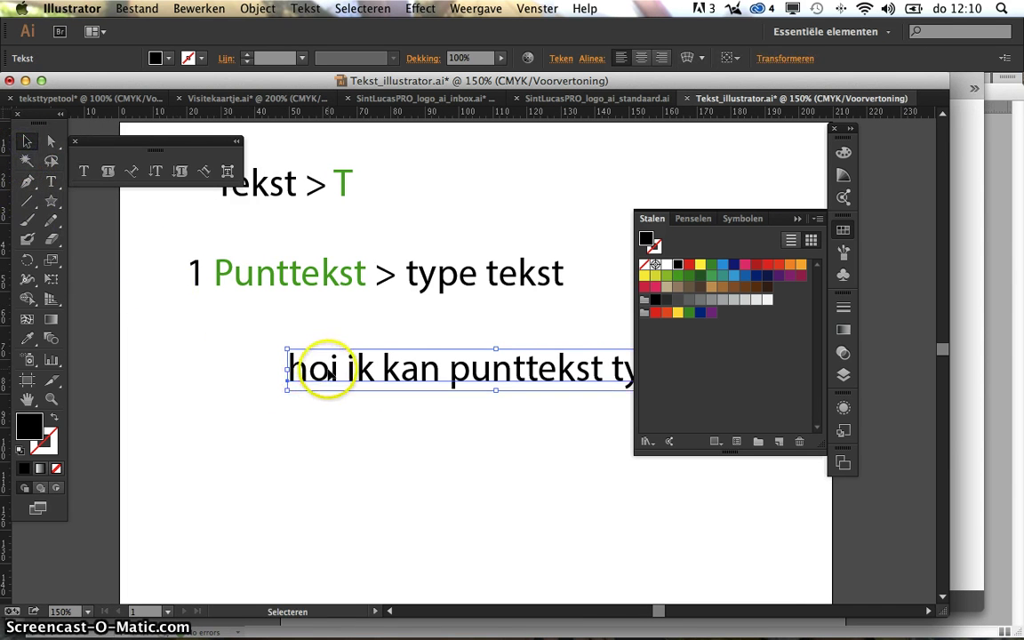
mouse_move(319, 370)
mouse_down()
mouse_move(309, 334)
mouse_move(252, 405)
mouse_move(220, 327)
mouse_move(221, 378)
mouse_up()
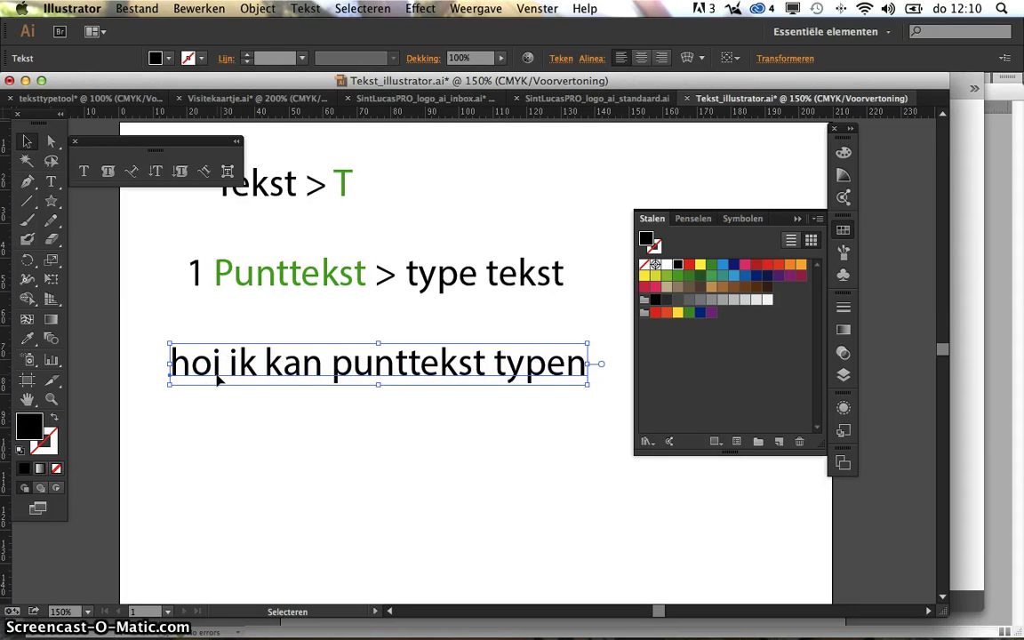
double_click(239, 371)
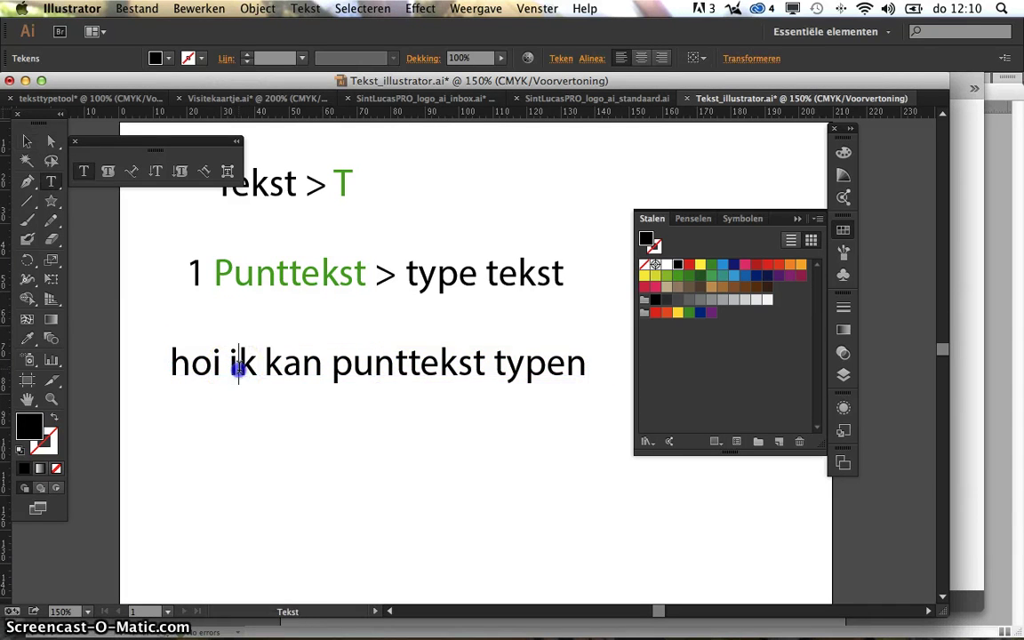
triple_click(239, 371)
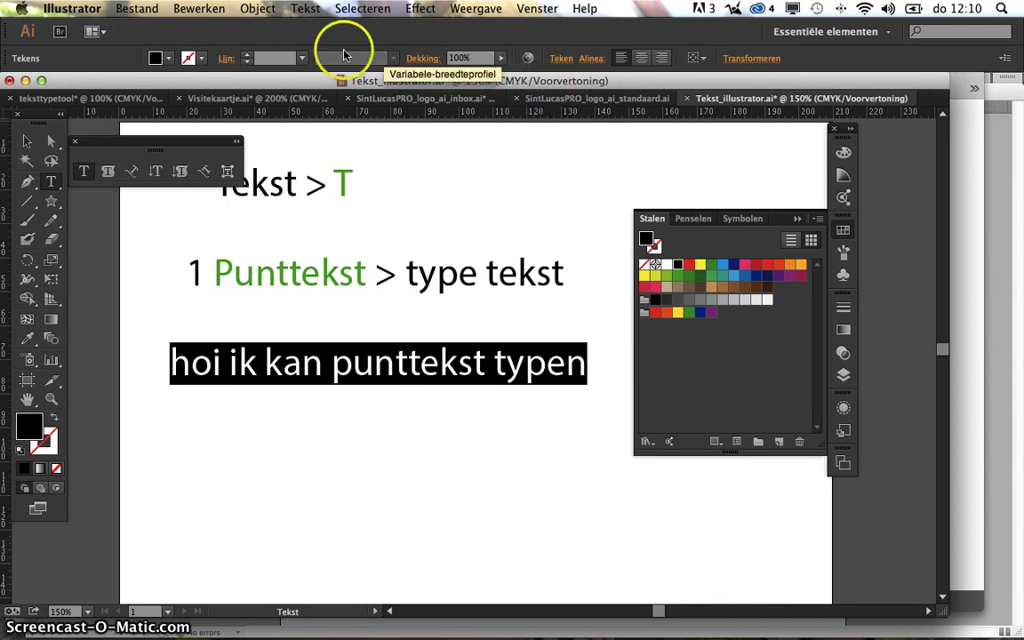
In the Character settings, try other typefaces on the line, ending with Monaco
click(559, 58)
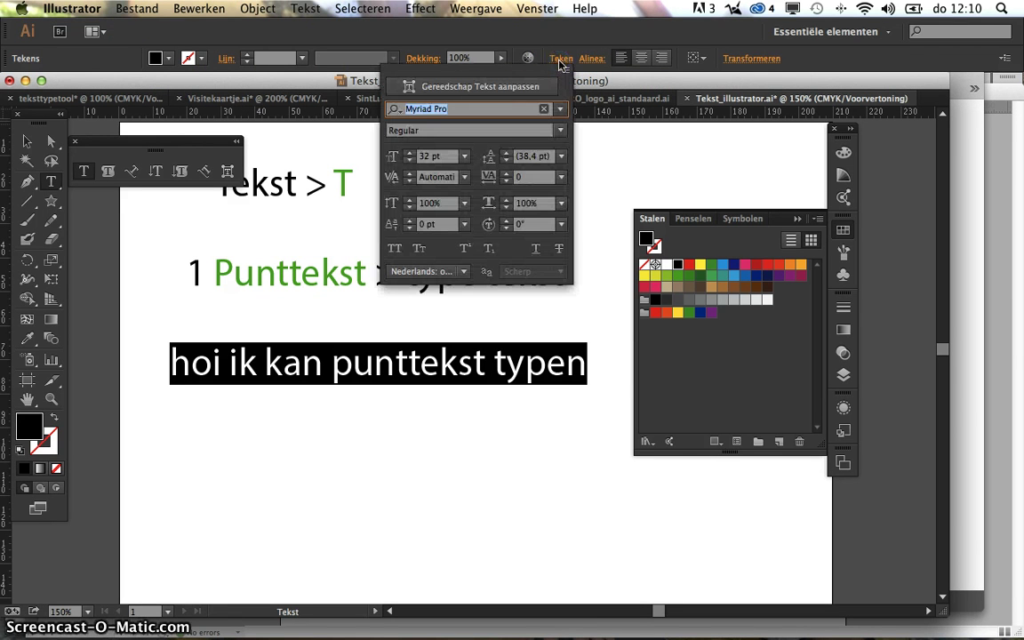
click(509, 106)
click(559, 109)
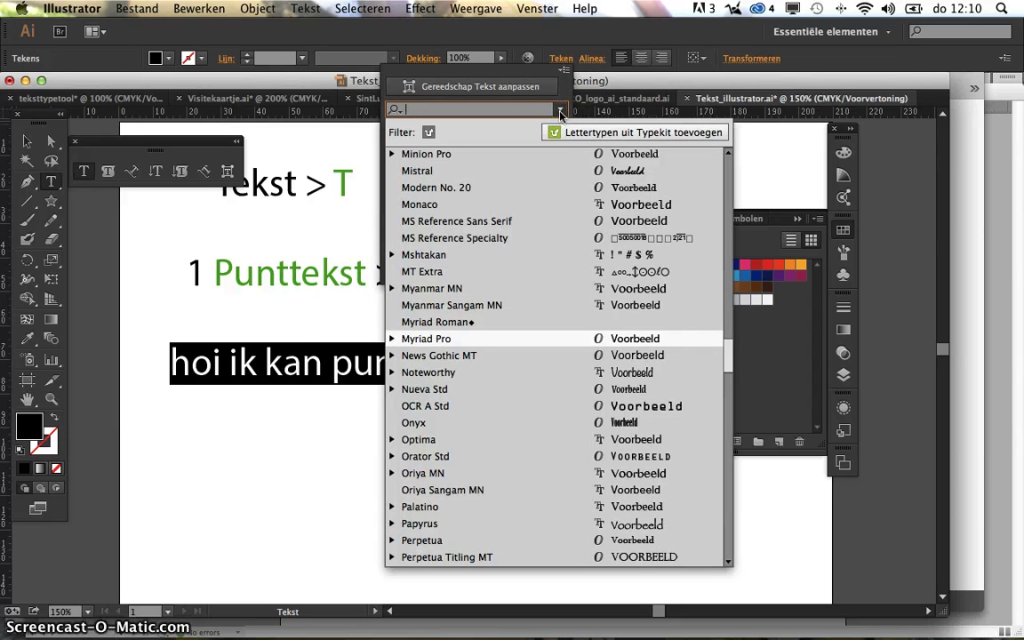
click(557, 182)
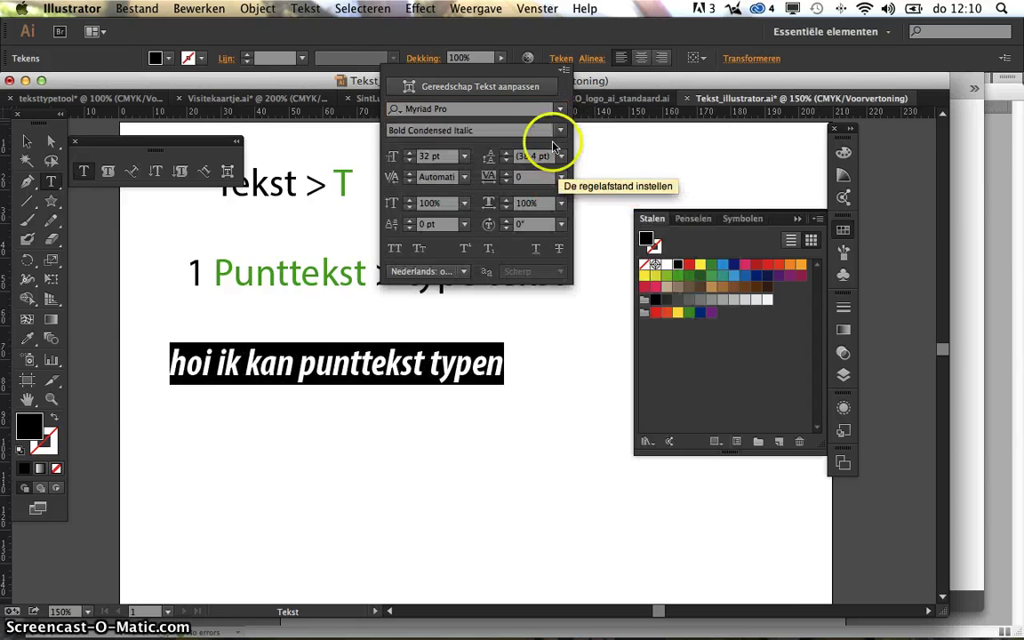
click(558, 109)
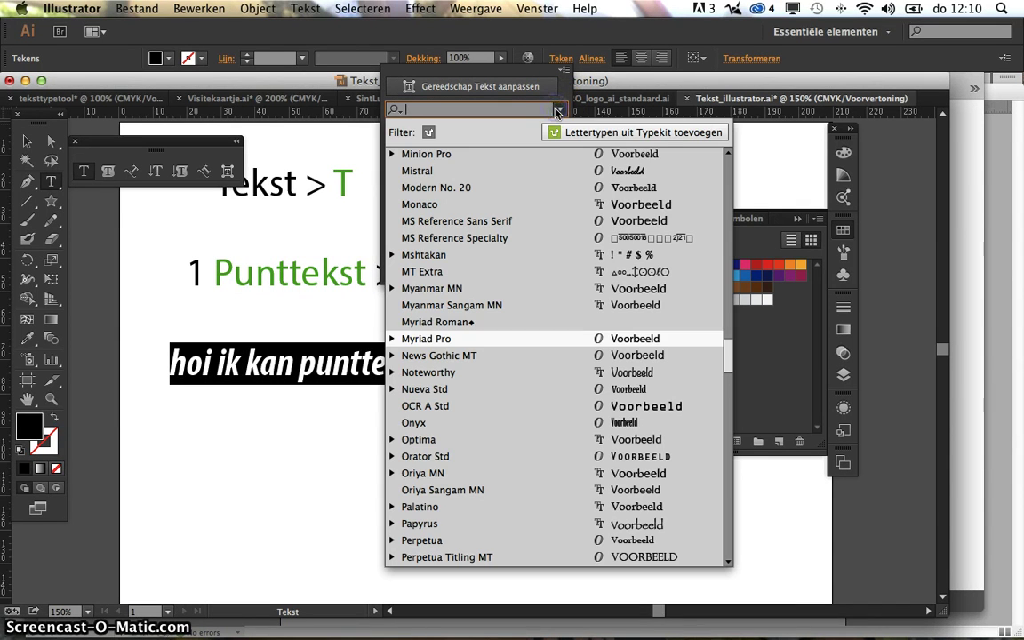
click(559, 206)
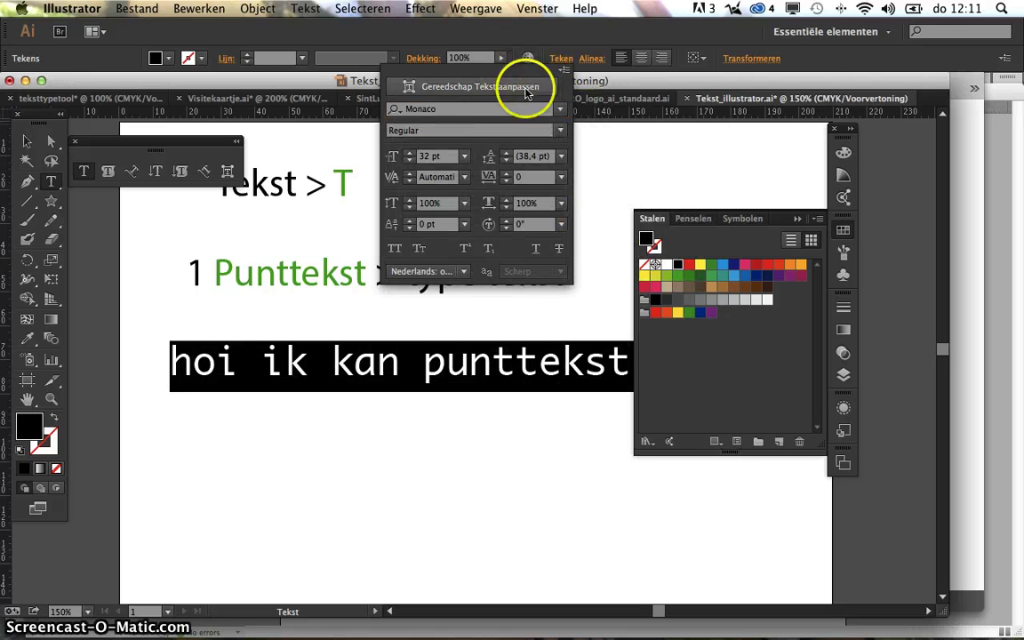
Try Mistral, then set the line's font to Minion Pro
click(559, 110)
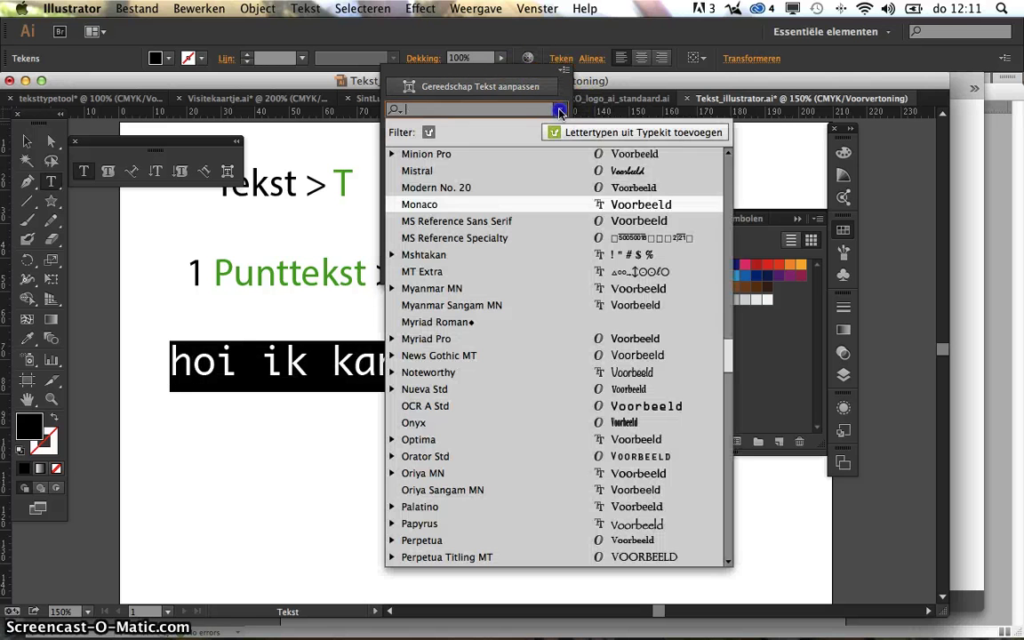
click(549, 322)
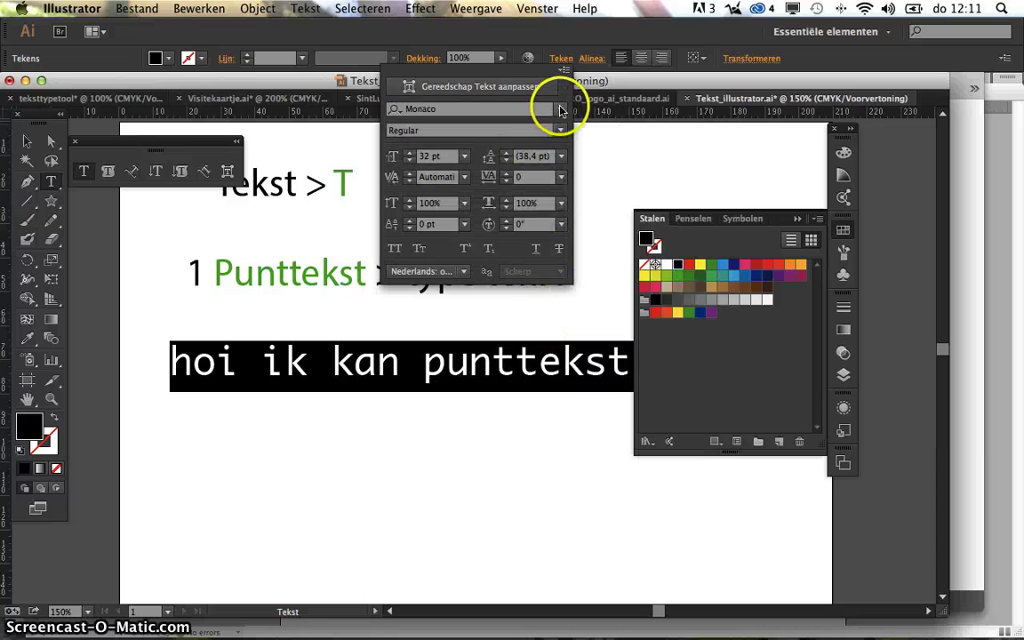
click(559, 109)
click(645, 168)
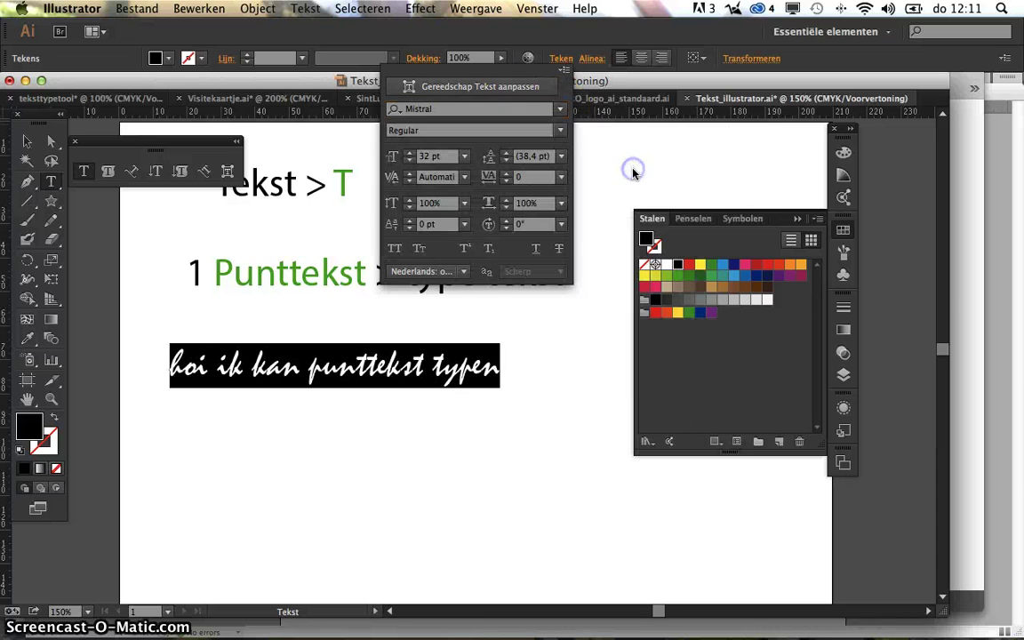
click(561, 109)
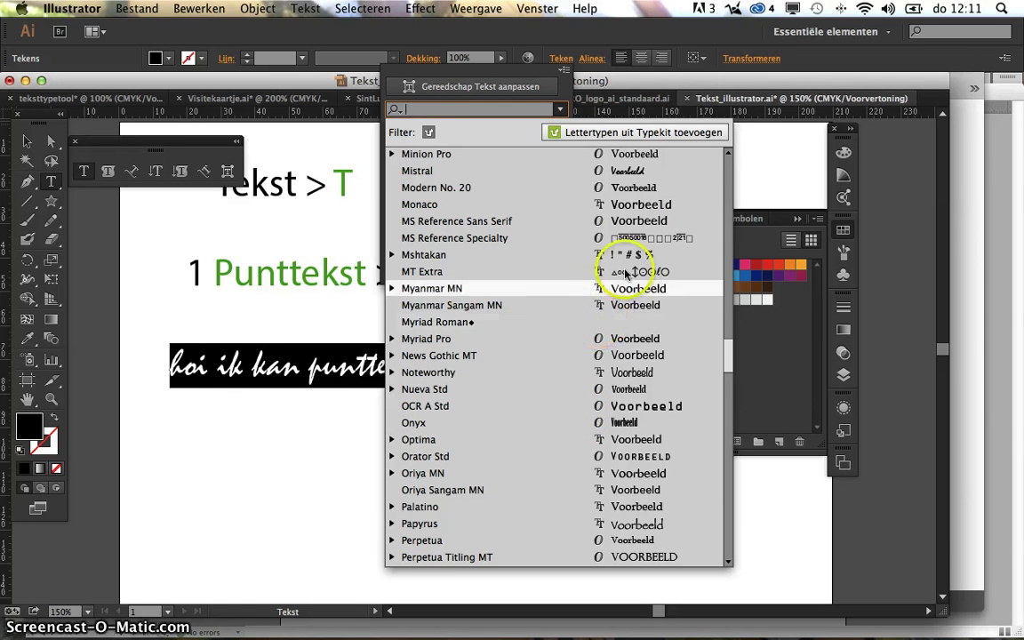
click(646, 155)
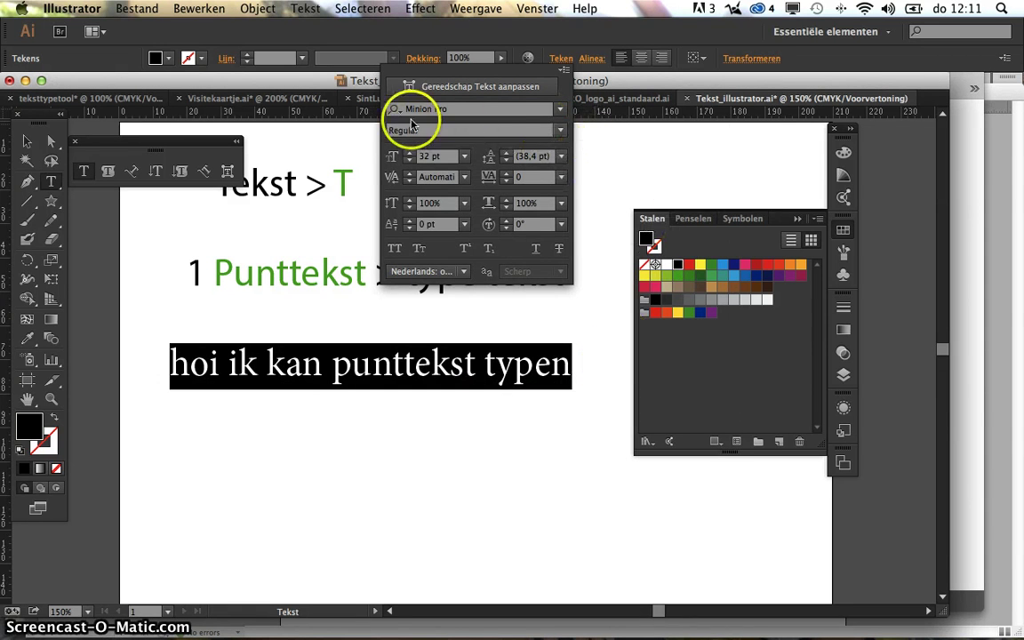
Change the font style to Semibold and the font size to 50 pt
click(559, 134)
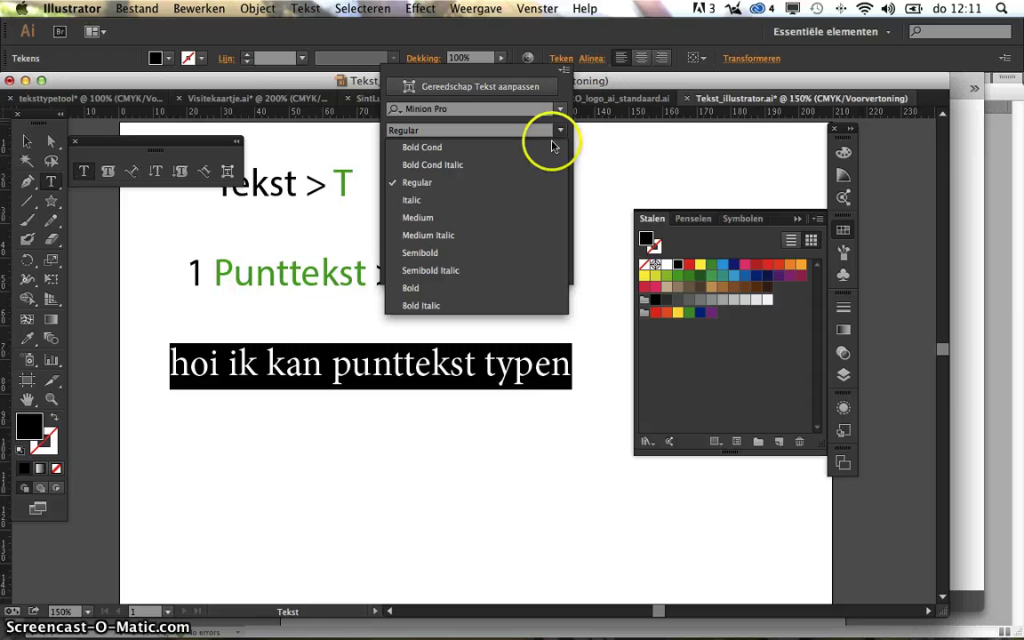
click(421, 253)
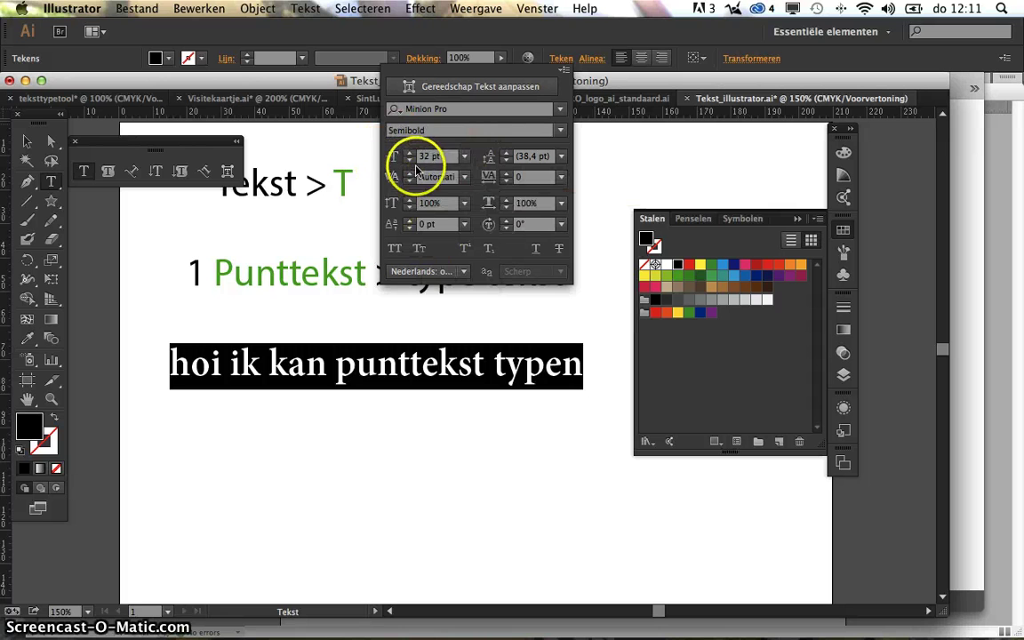
click(425, 158)
key(Return)
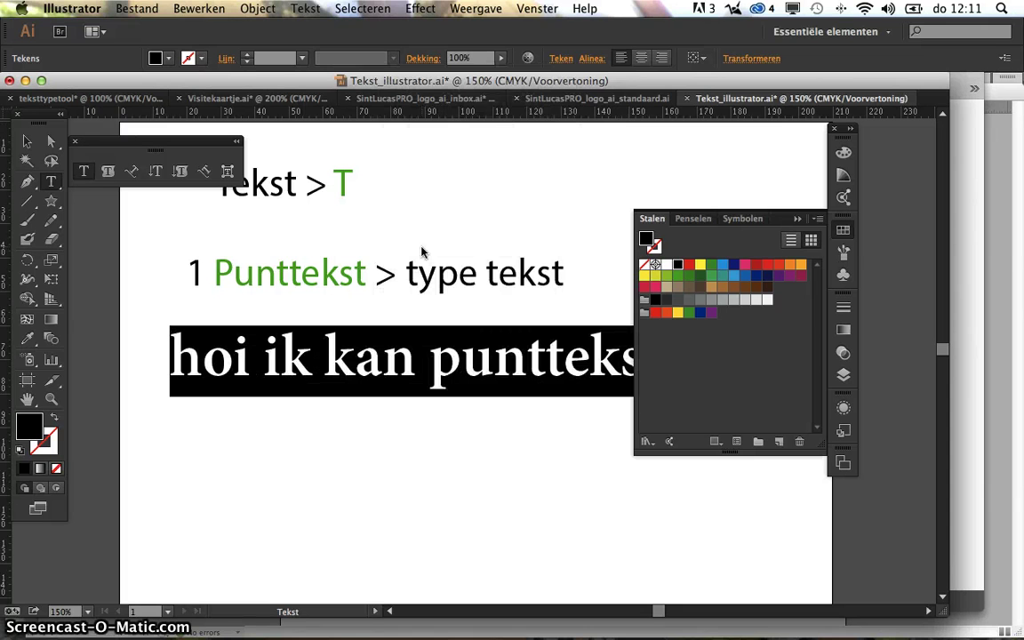
Pick 21 pt from the preset font sizes, then select the line as an object
click(571, 60)
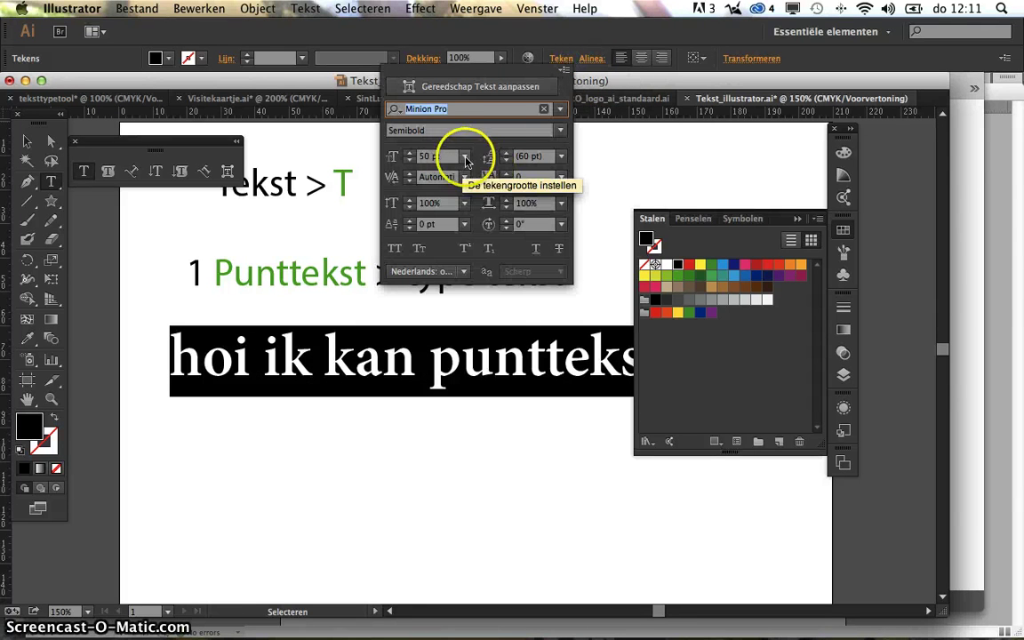
click(465, 157)
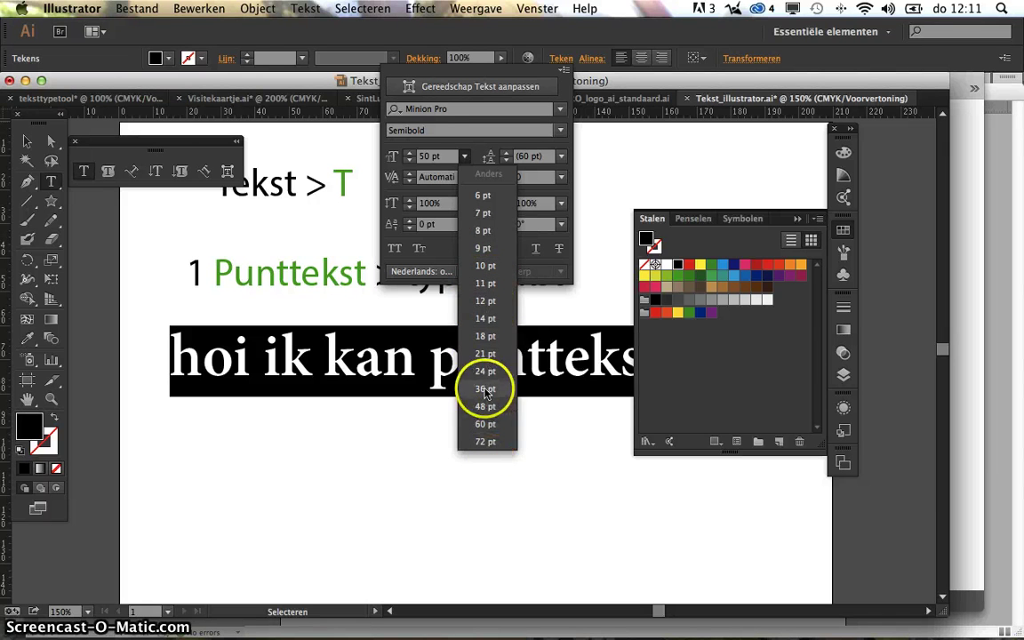
click(483, 354)
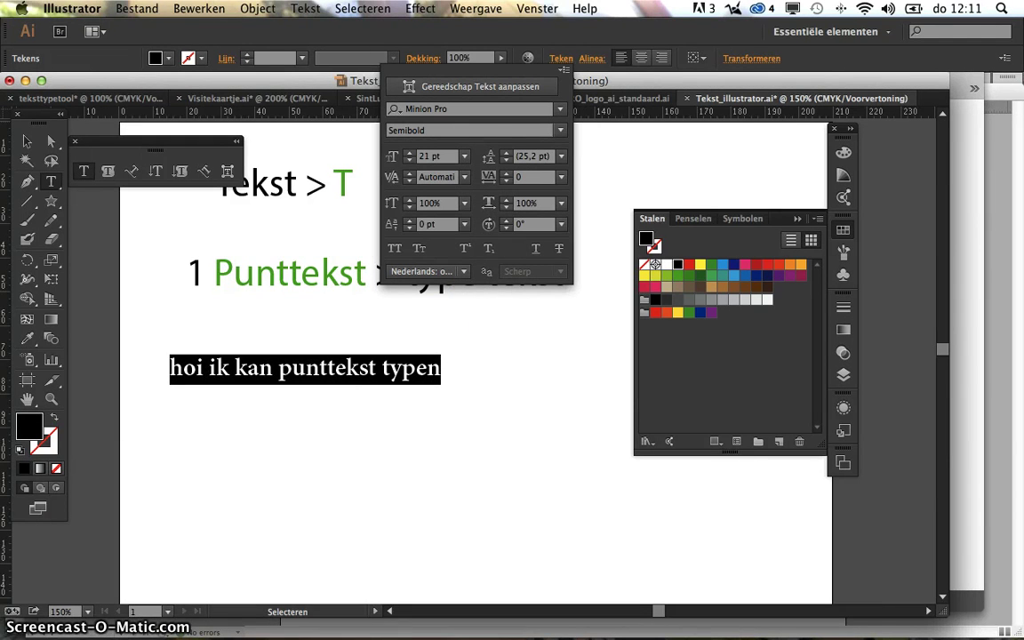
click(25, 144)
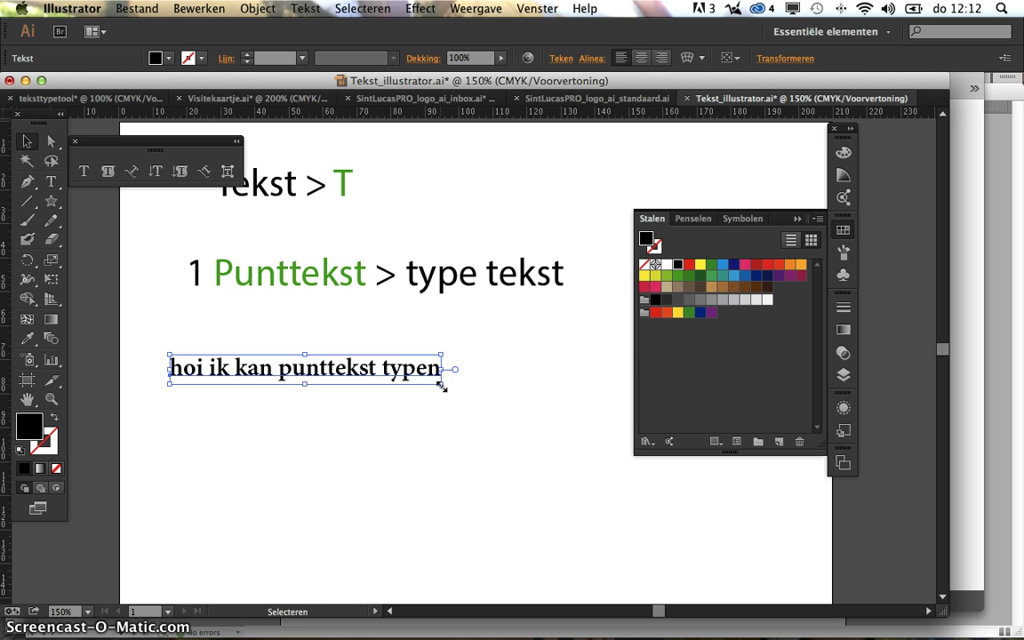
Drag the text object's frame handles to rescale the line to a moderate size
drag(440, 384, 554, 519)
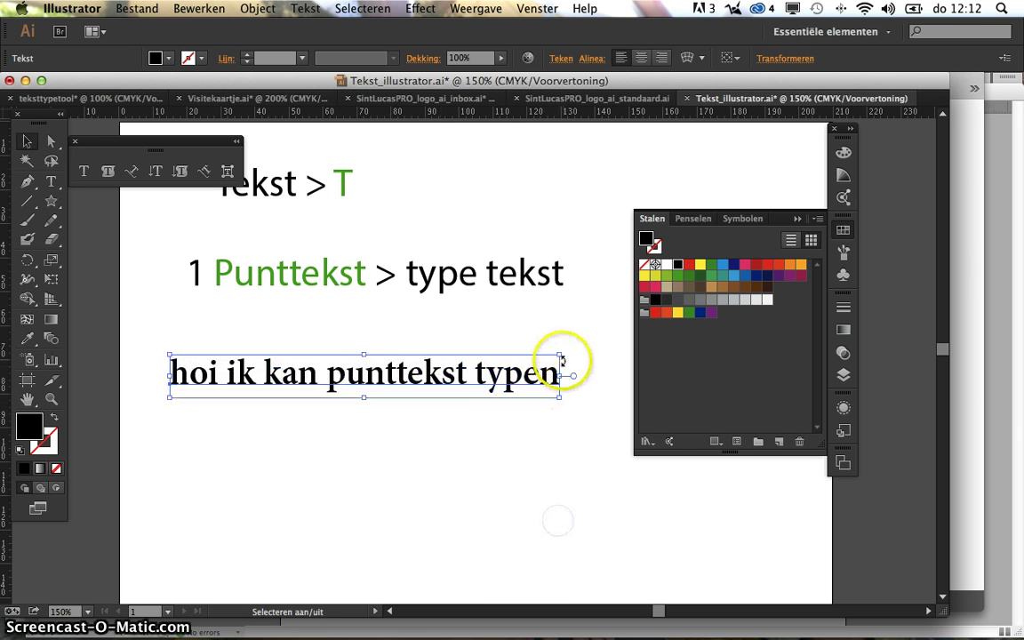
drag(561, 351, 590, 323)
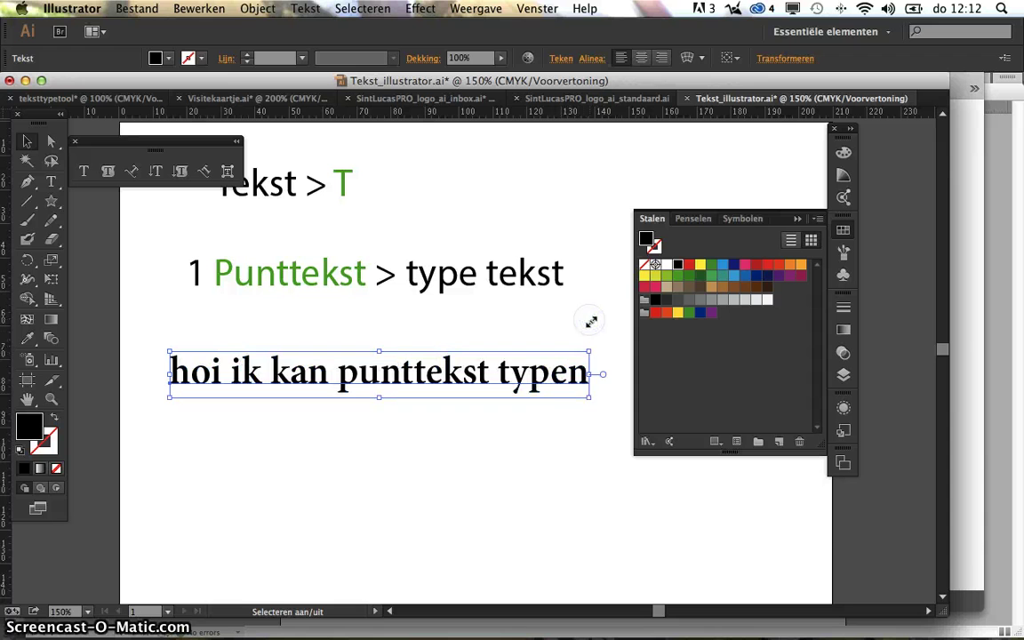
mouse_move(588, 401)
mouse_down()
mouse_move(191, 357)
mouse_move(544, 507)
mouse_up()
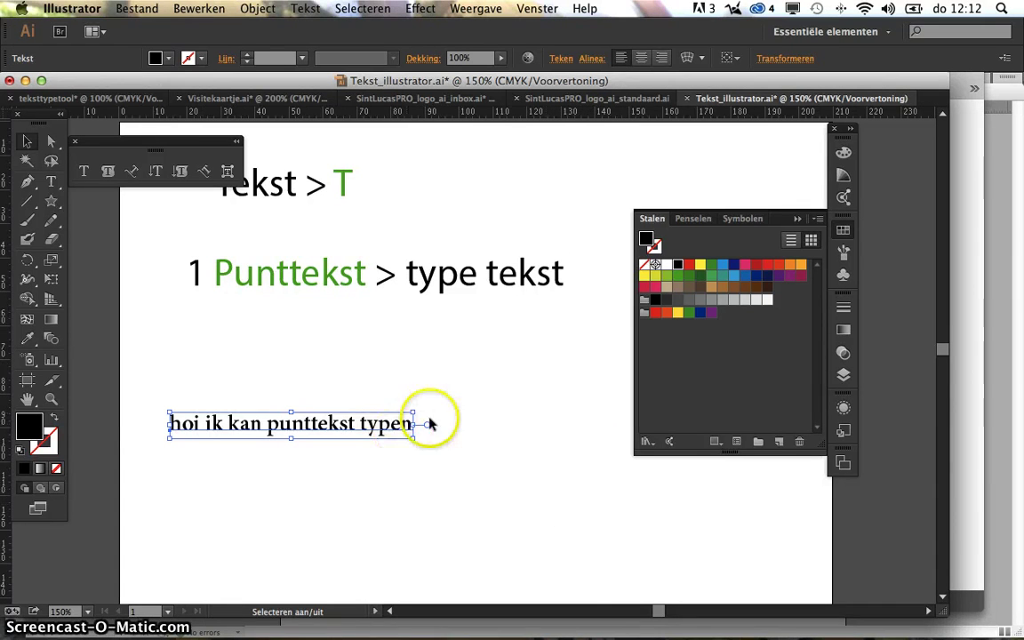
click(410, 414)
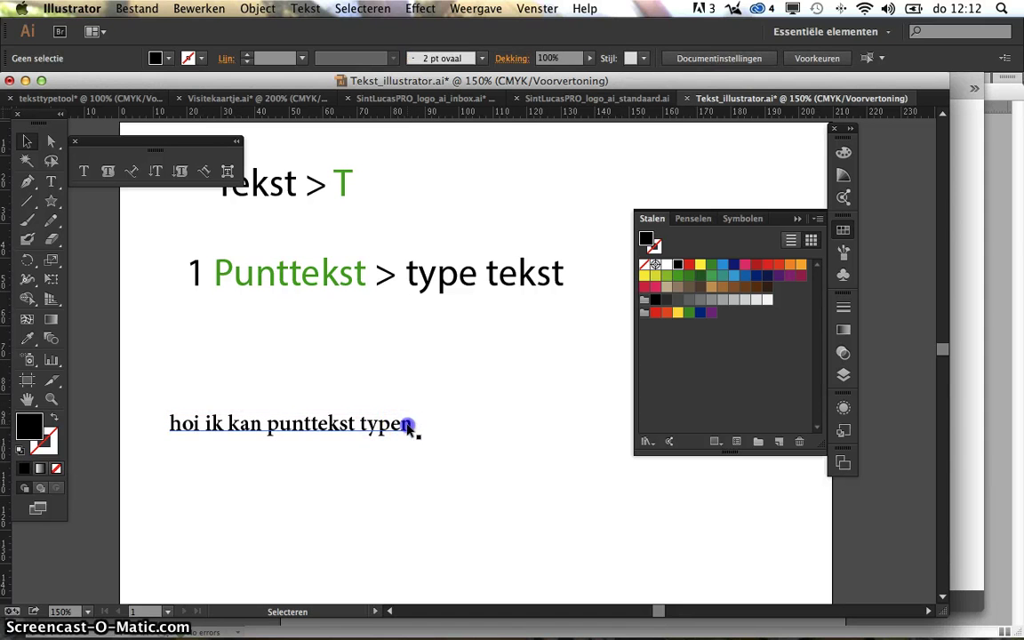
click(407, 425)
mouse_move(417, 421)
mouse_down()
mouse_move(493, 366)
mouse_move(525, 359)
mouse_up()
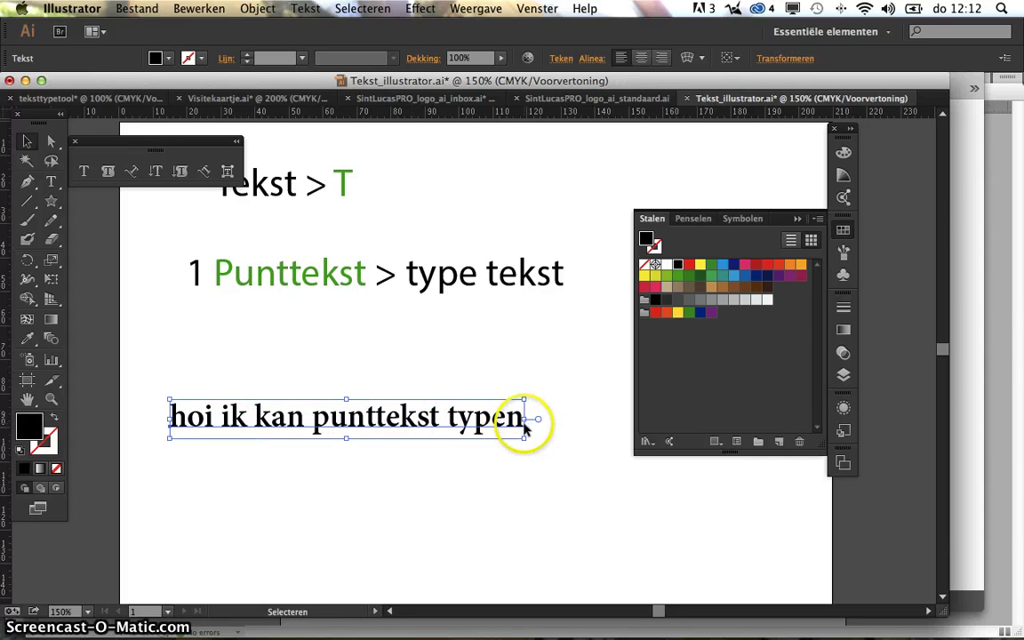
Select the word 'typen' and apply the dark blue swatch to it
double_click(449, 423)
drag(446, 421, 539, 427)
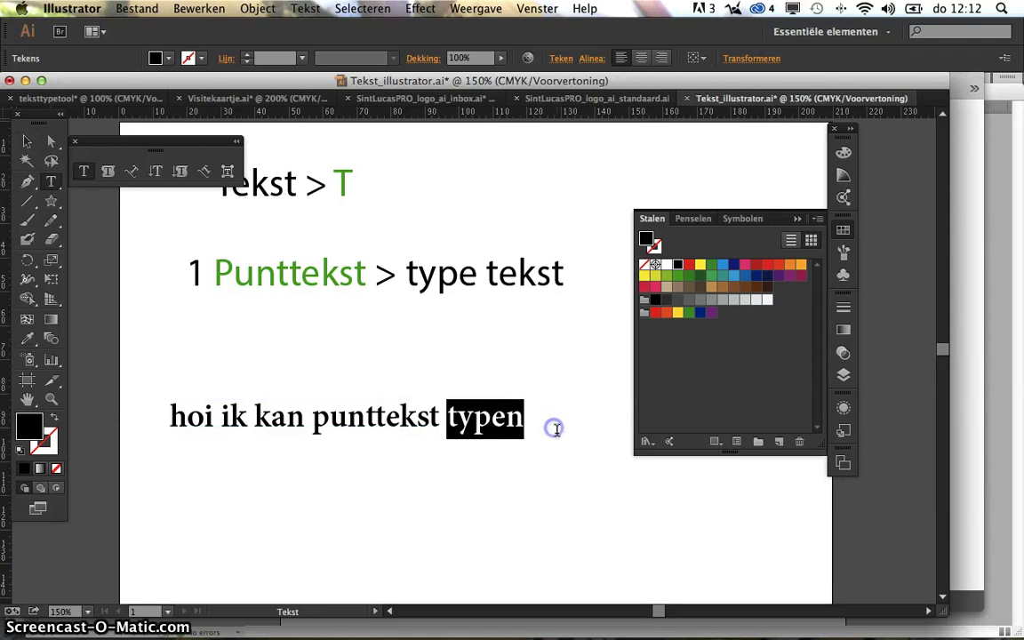
click(796, 219)
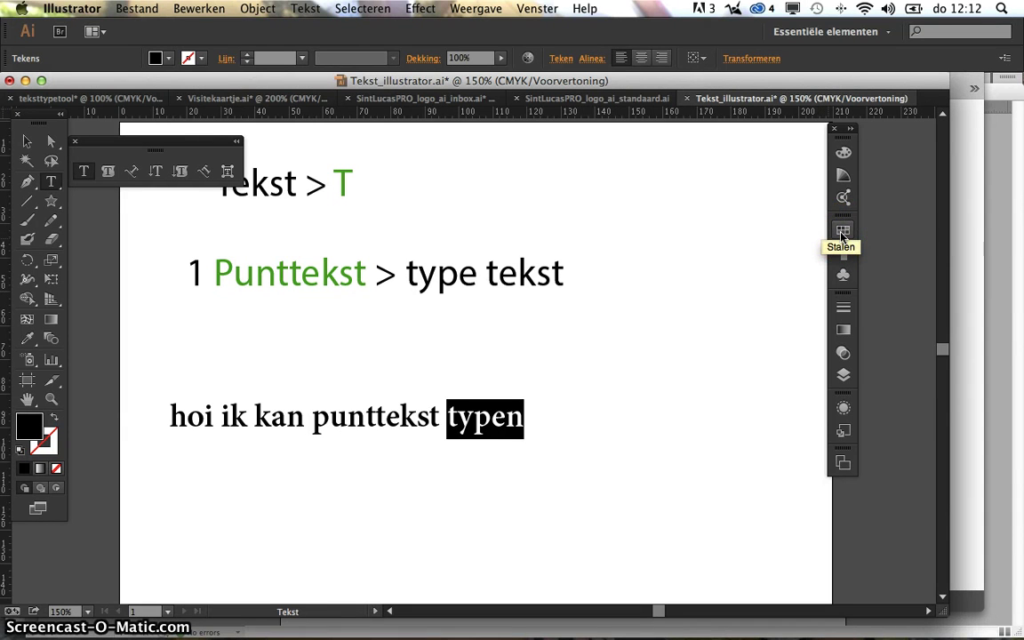
click(841, 233)
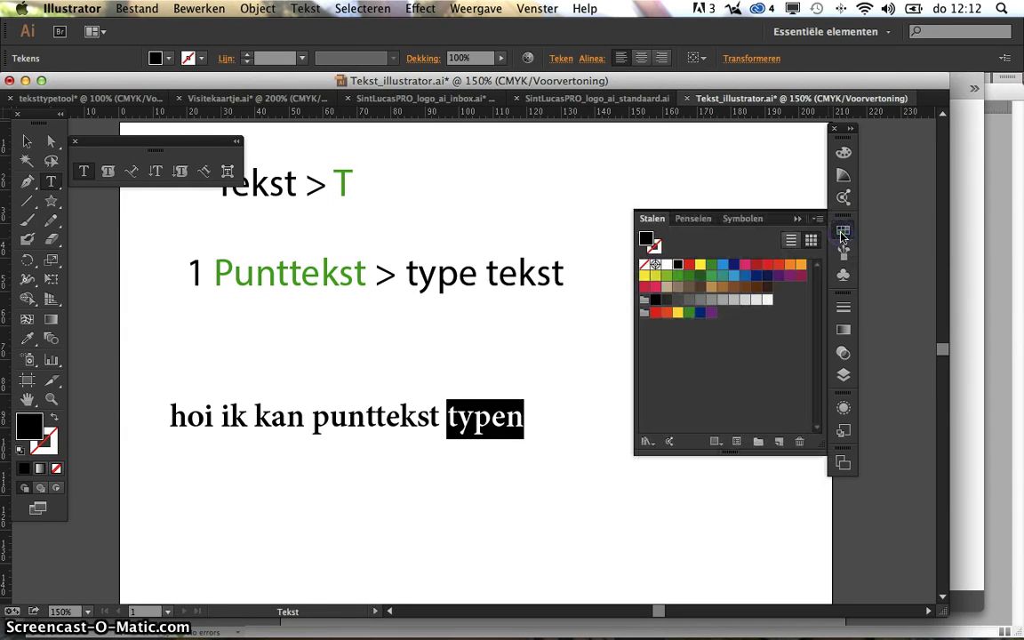
click(734, 266)
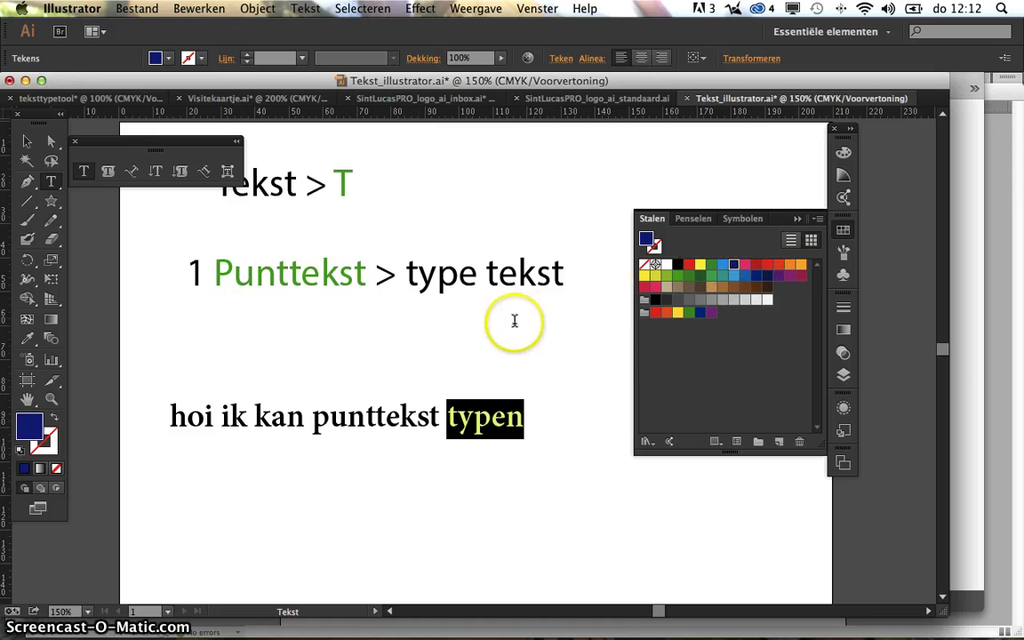
click(508, 416)
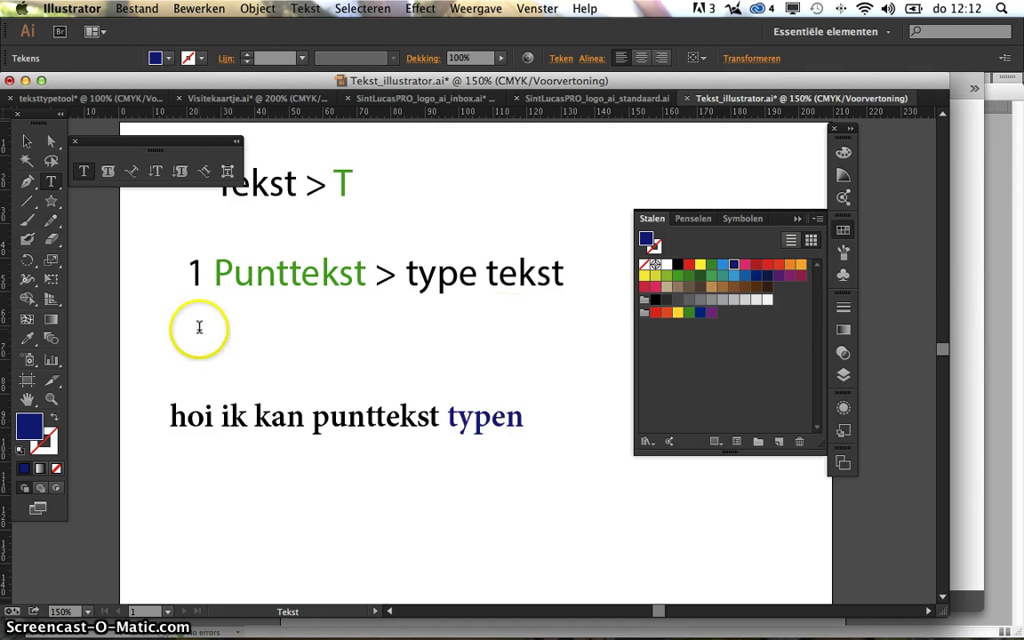